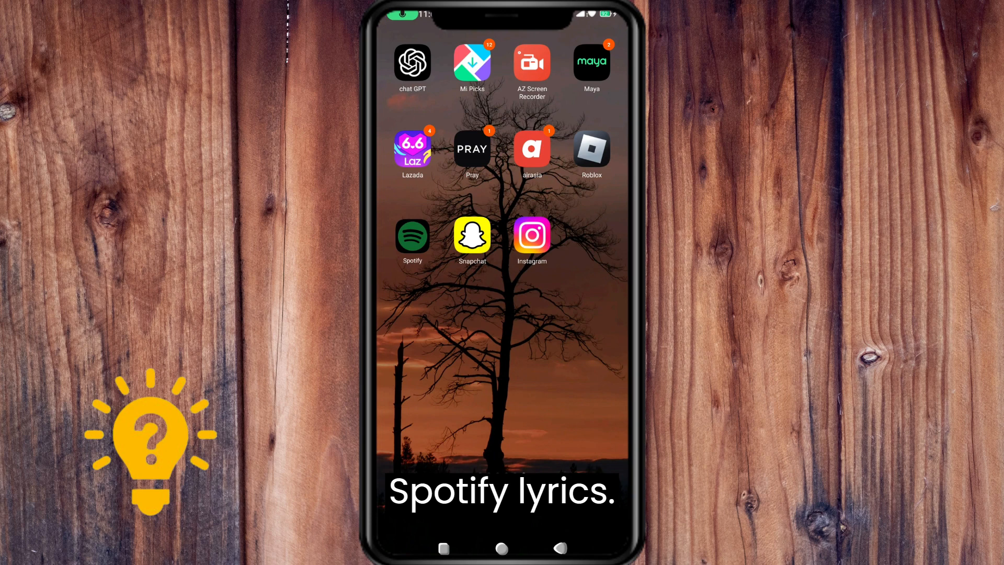
Launch Spotify from the home screen
left_click(413, 235)
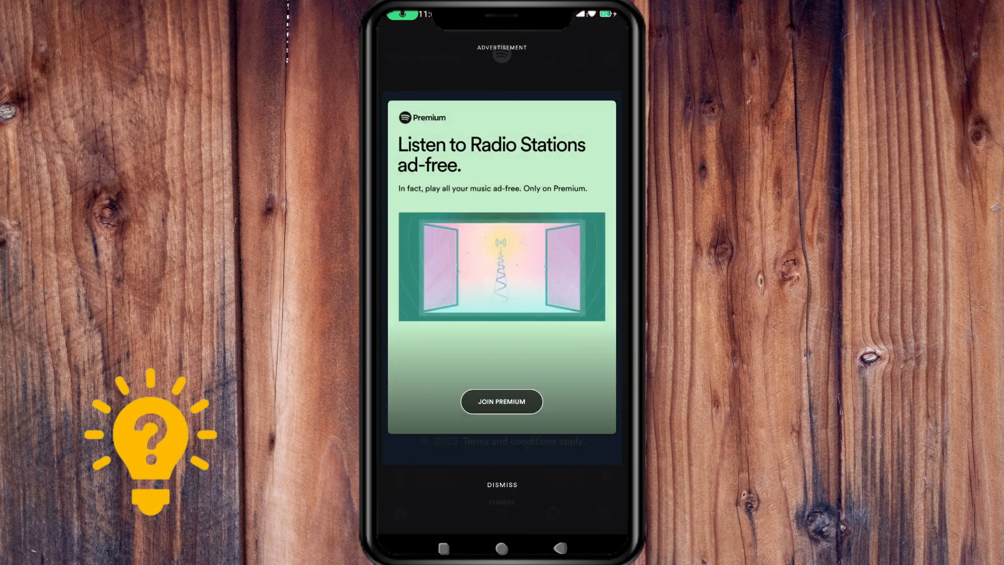